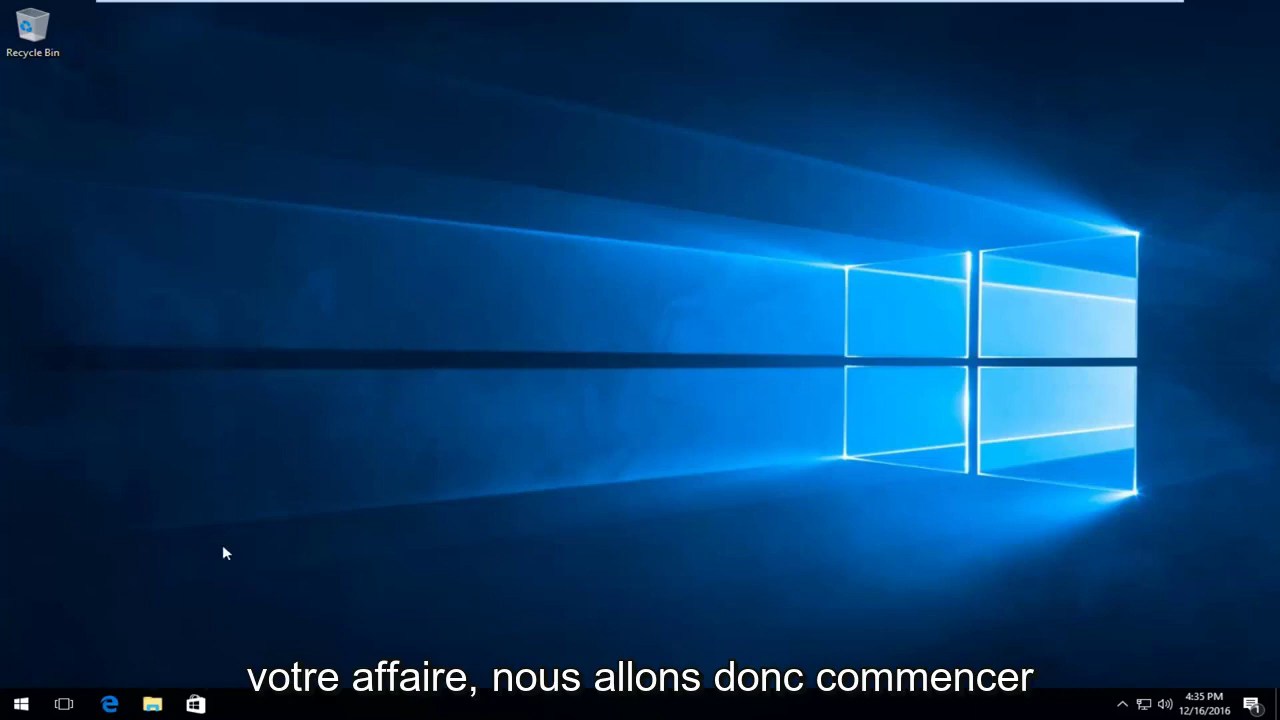
Search the Start menu for 'control panel', open it, and move its window right
click(10, 708)
text(contr)
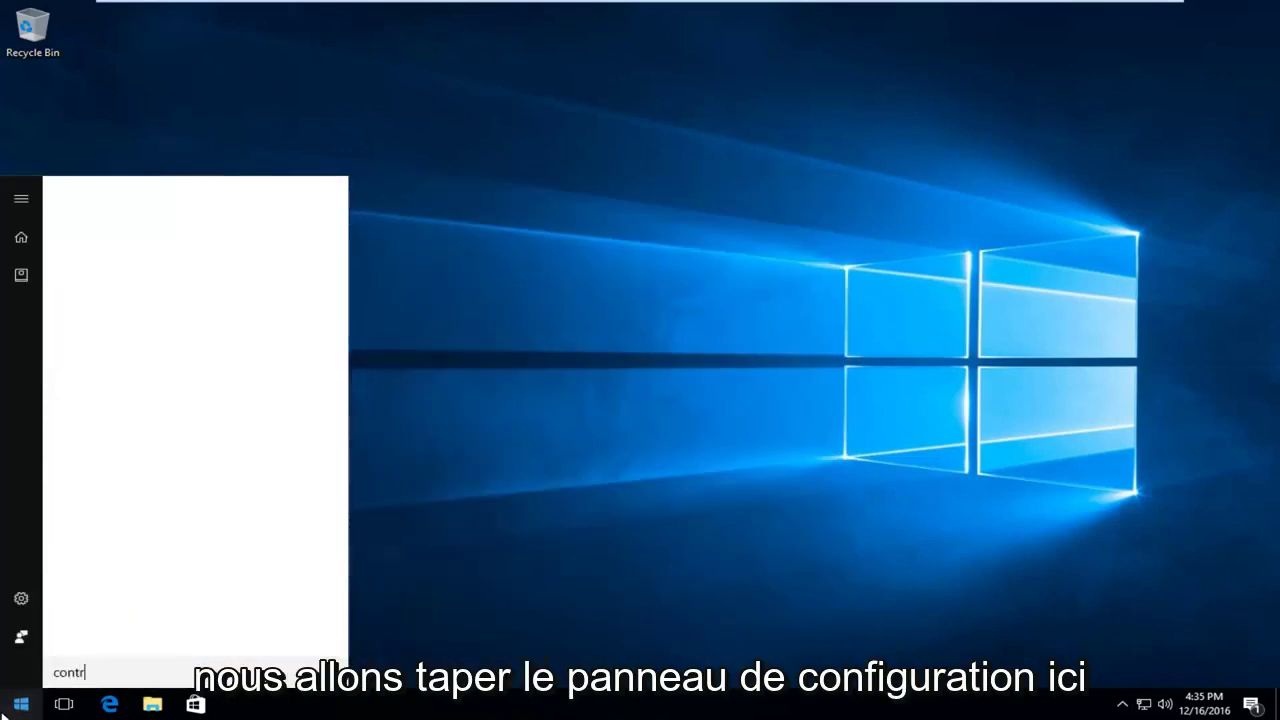
text(ol panel)
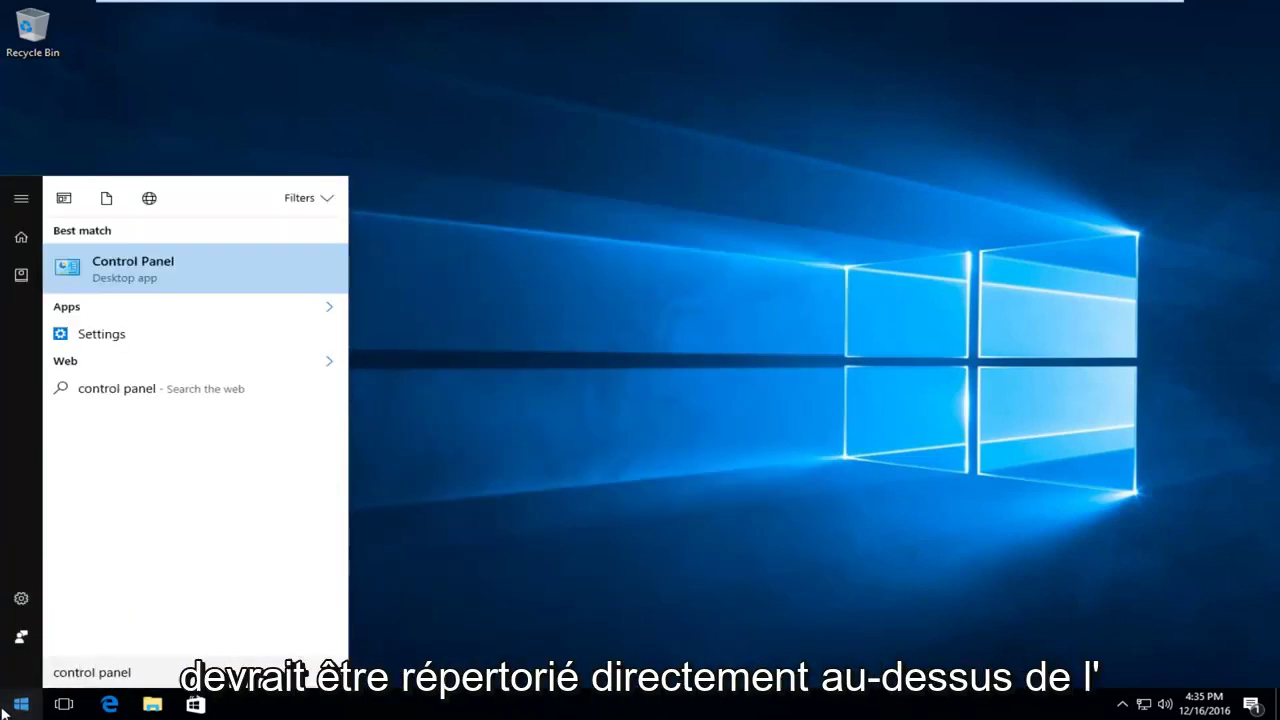
click(113, 278)
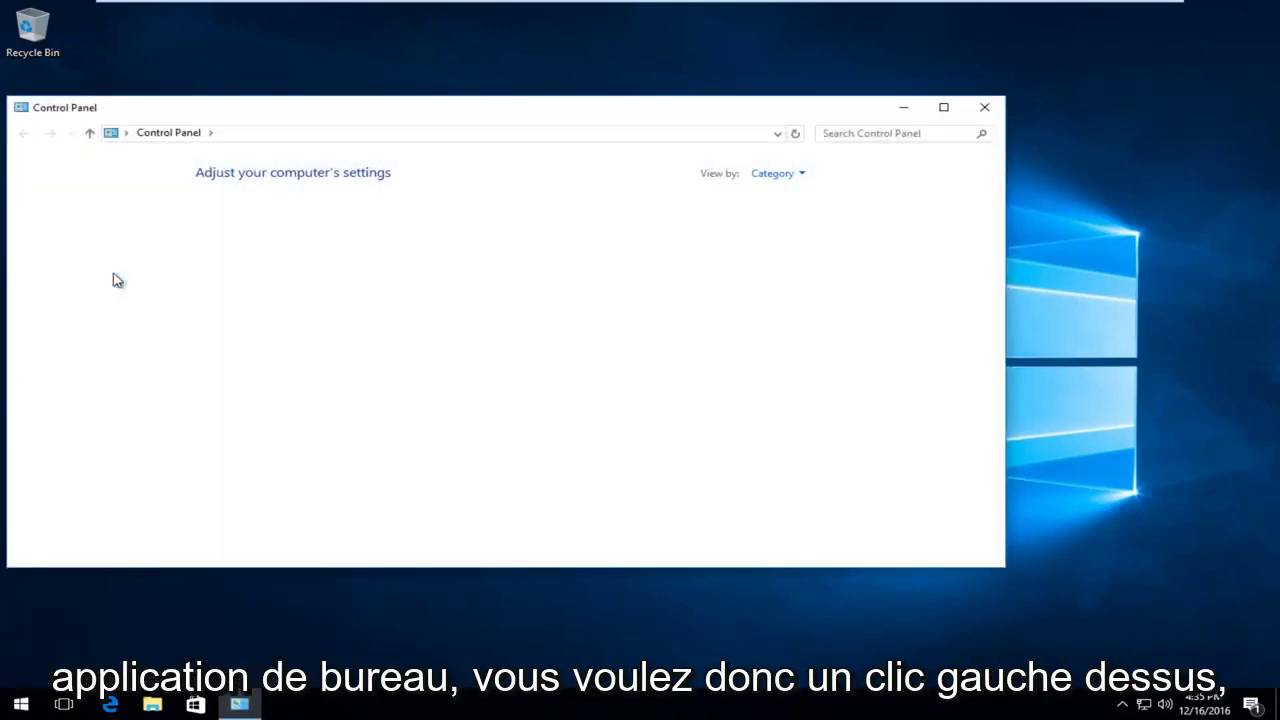
drag(241, 108, 409, 106)
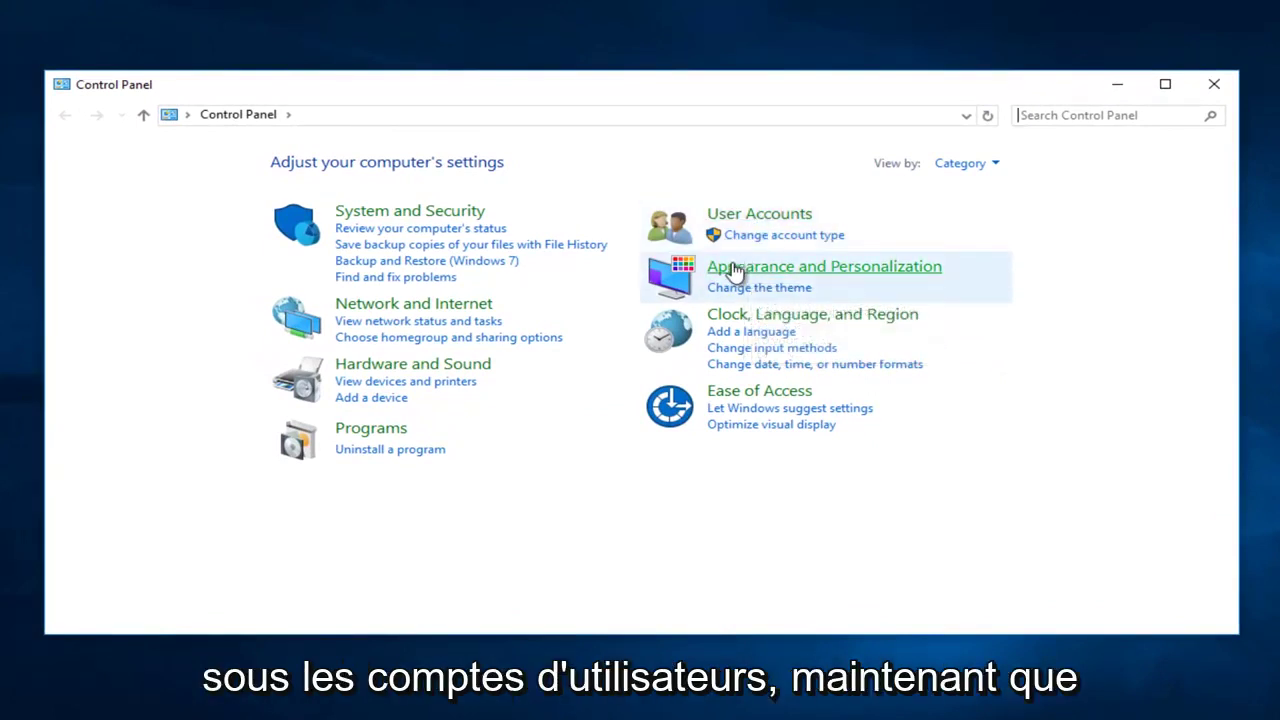
Go to Appearance and Personalization > Fonts and launch 'Adjust ClearType text'
click(733, 268)
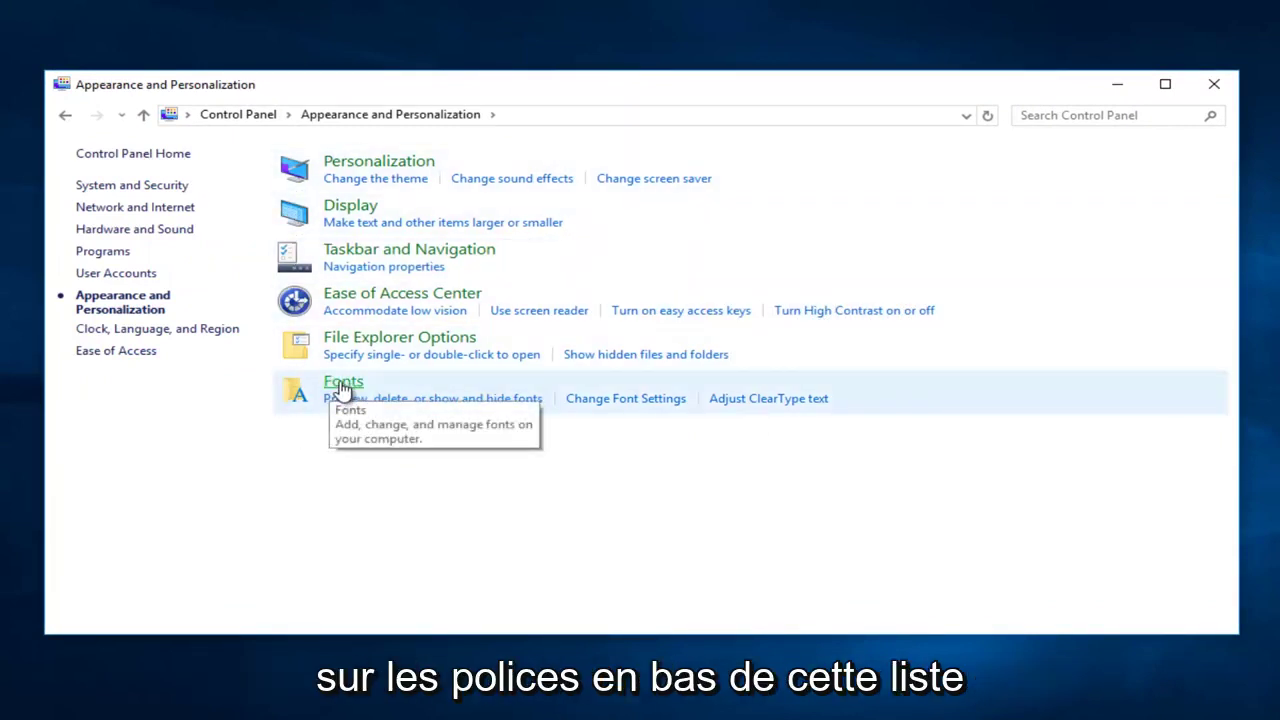
click(343, 384)
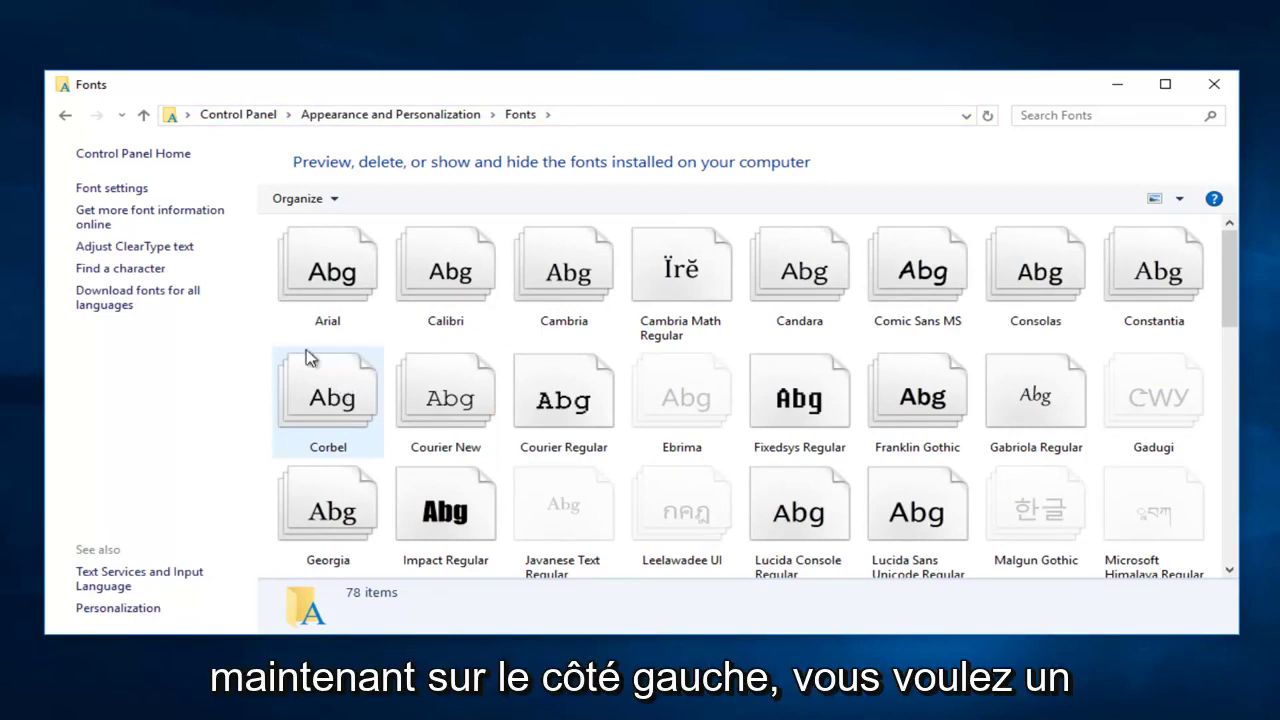
click(160, 248)
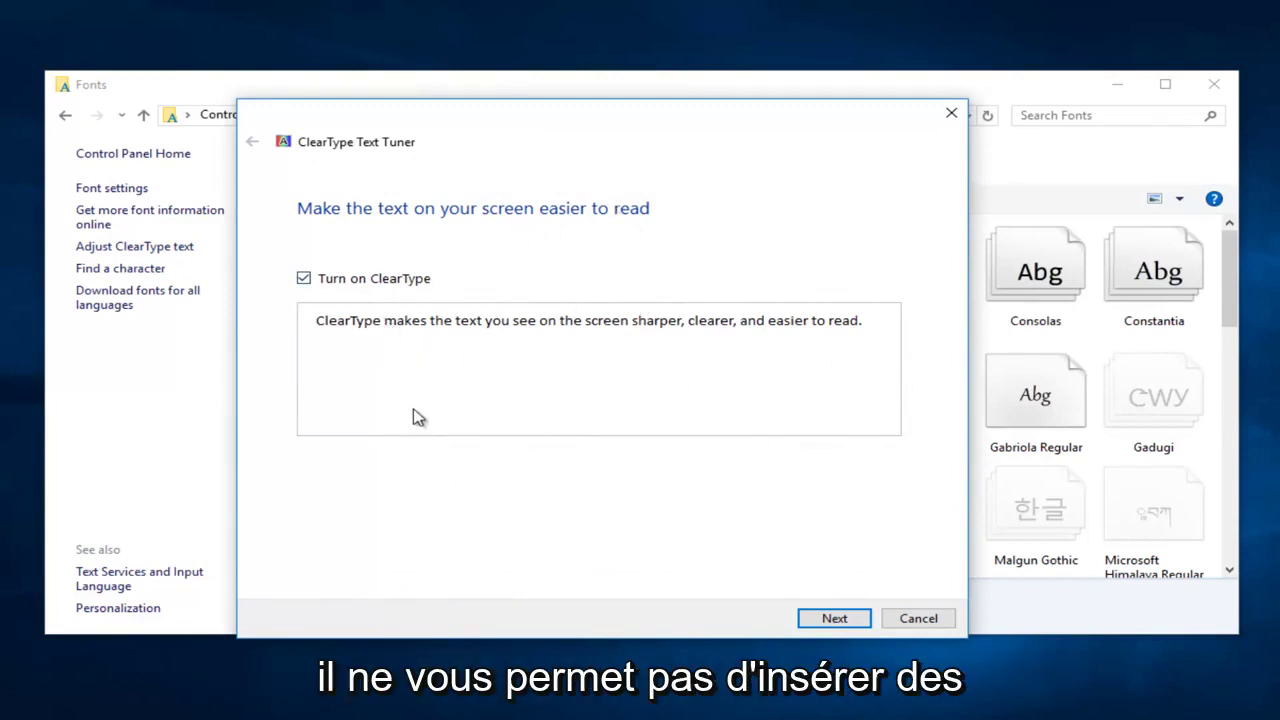
Toggle 'Turn on ClearType' repeatedly to compare the sample text, ending with it unchecked
click(305, 285)
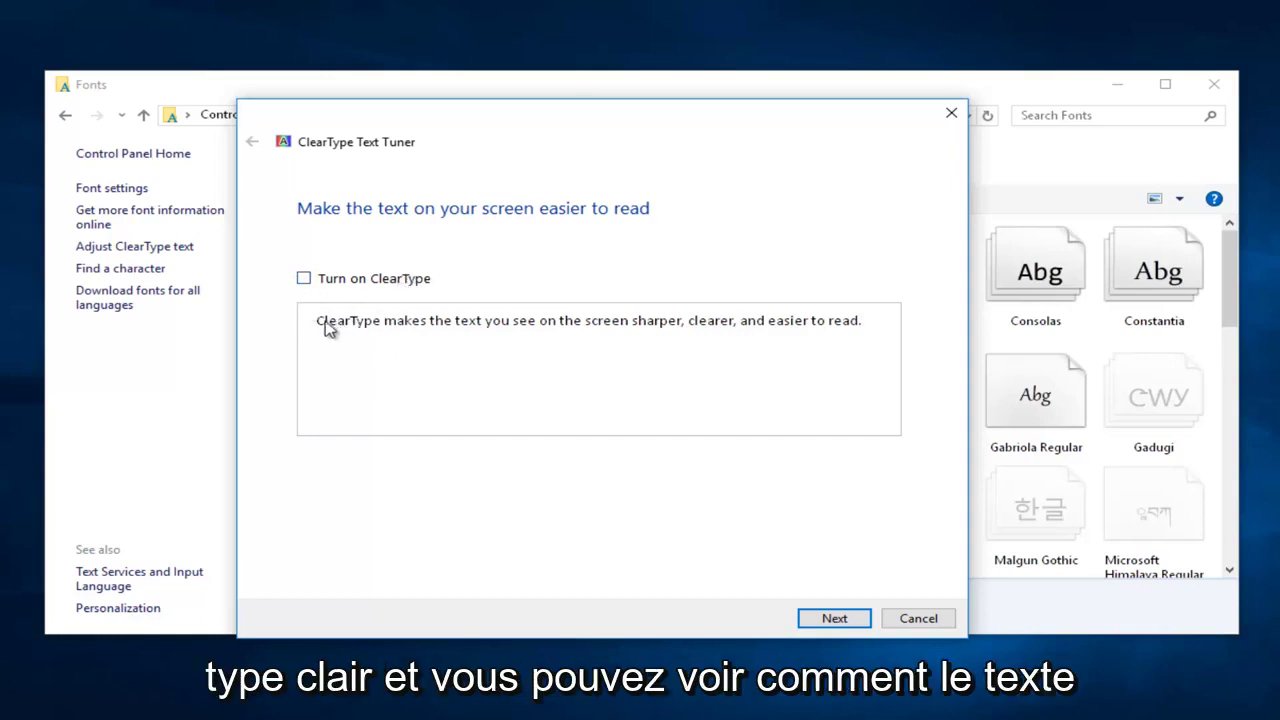
click(304, 280)
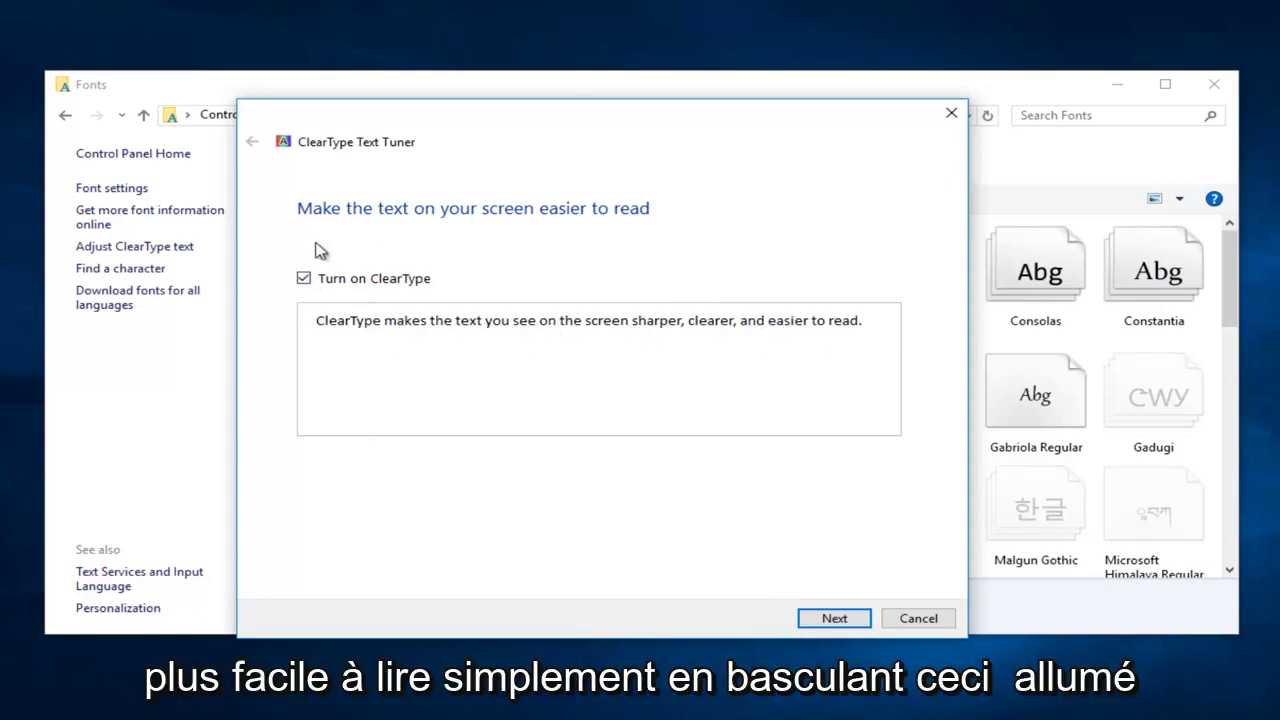
click(304, 279)
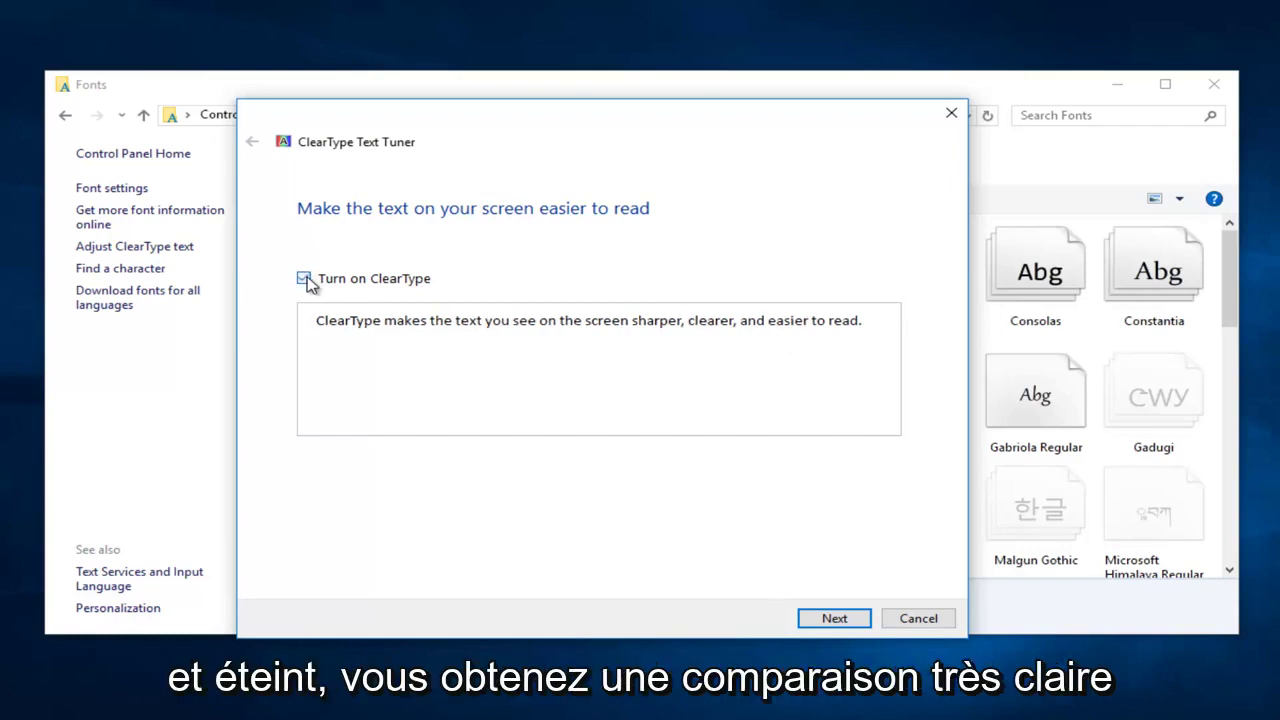
click(304, 279)
click(304, 279)
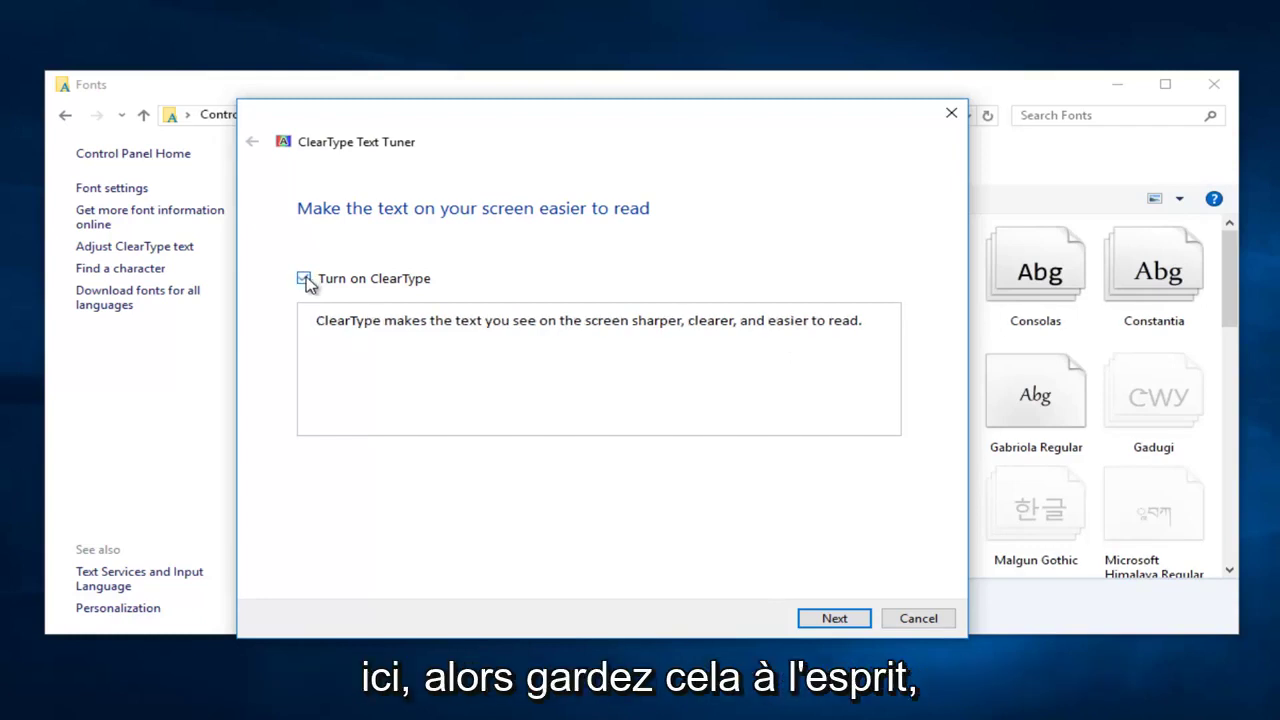
click(304, 279)
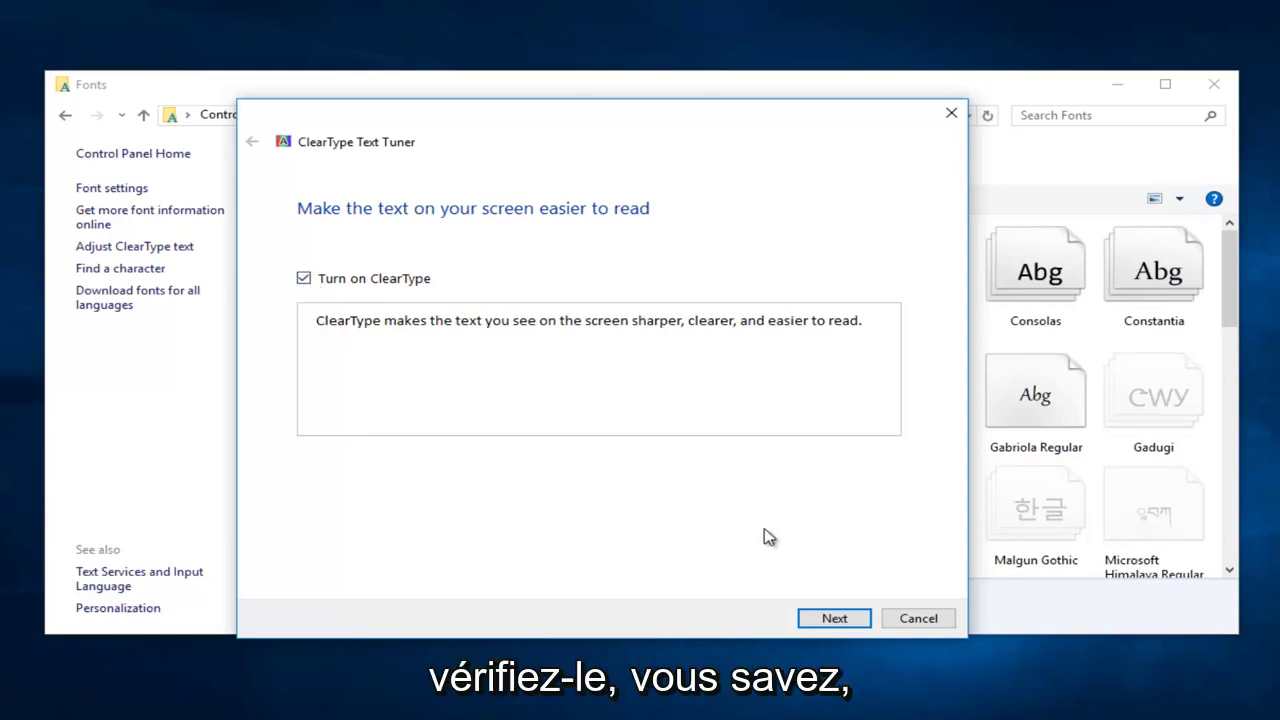
click(304, 278)
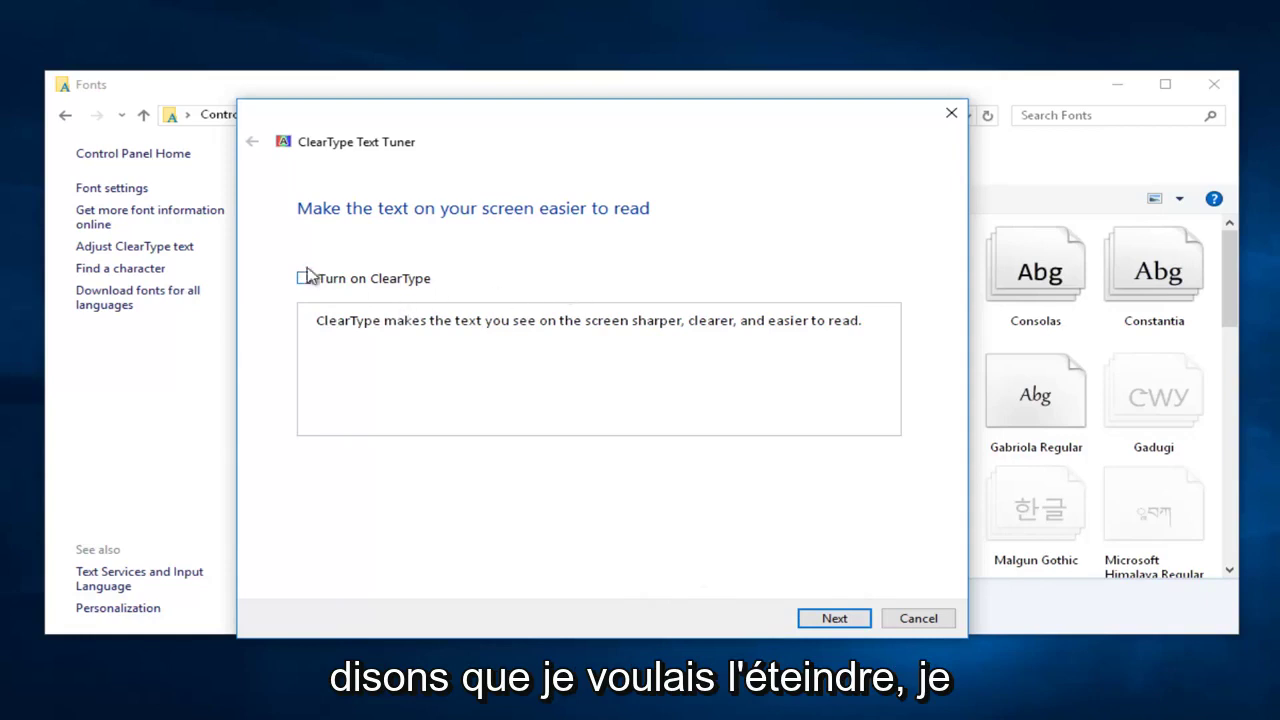
Step through sample pages one to four, choosing the top-left sample on pages two and four
click(834, 622)
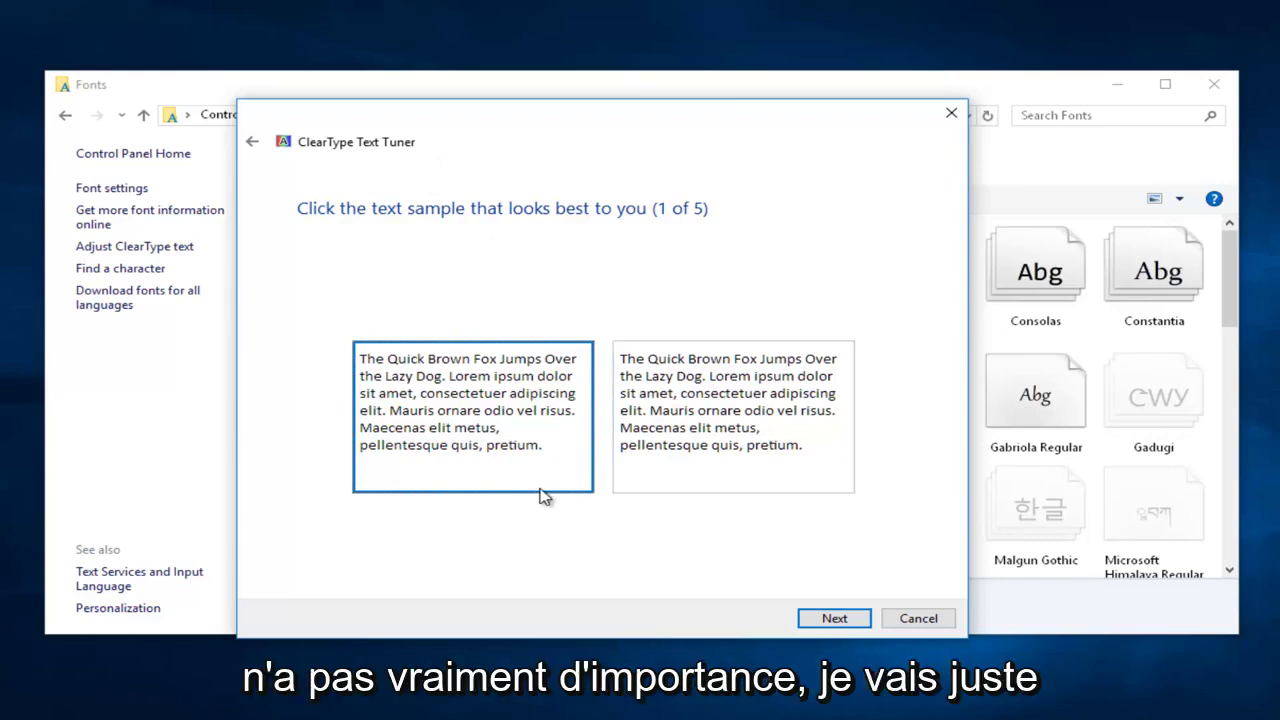
click(848, 617)
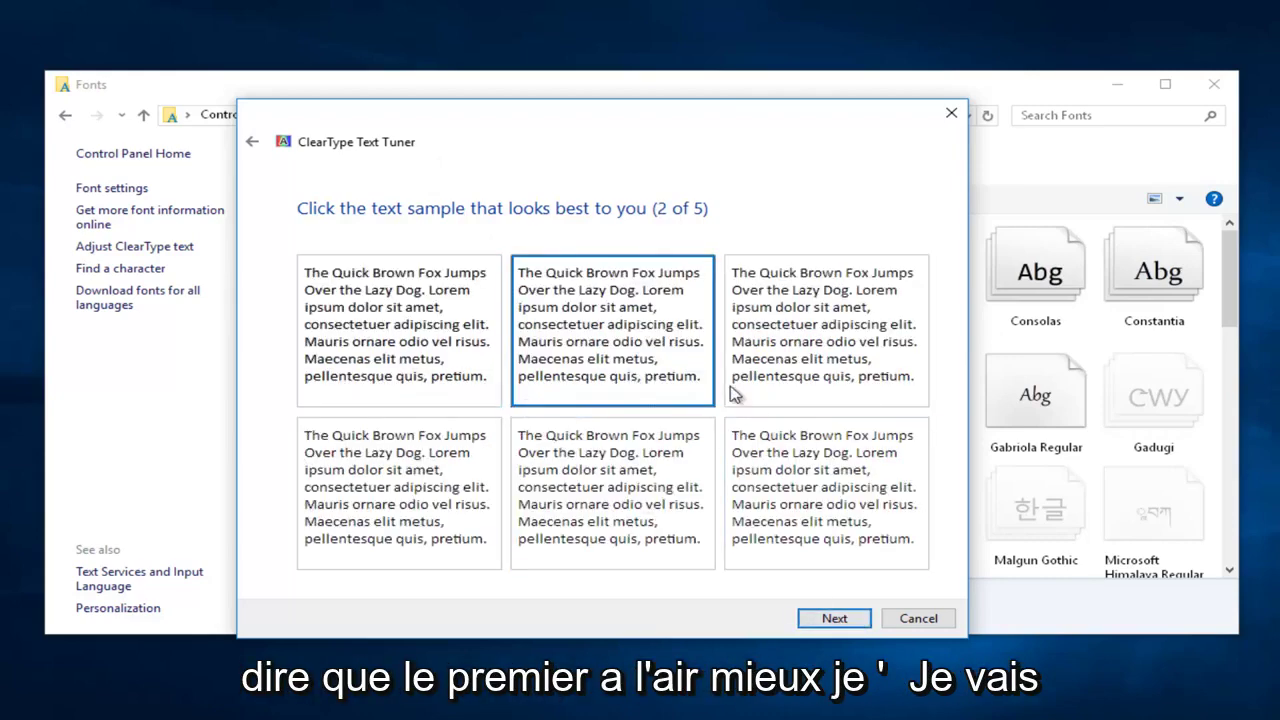
click(385, 300)
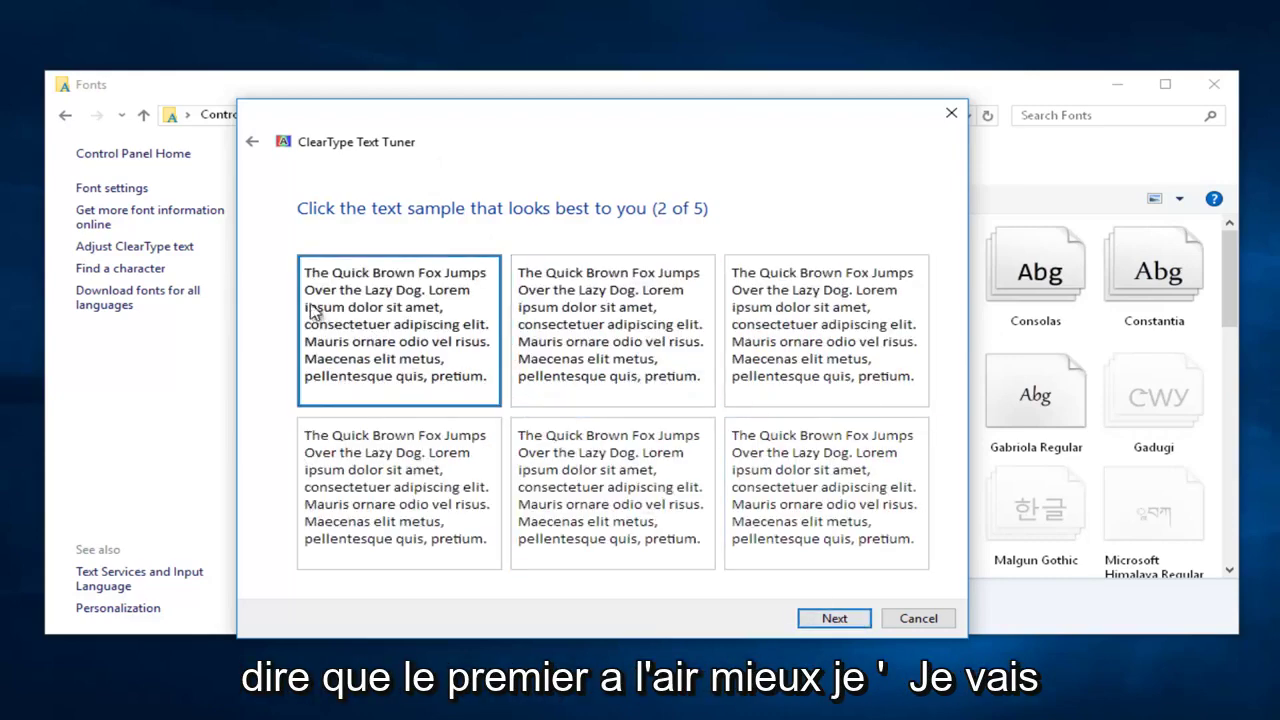
click(826, 618)
click(822, 617)
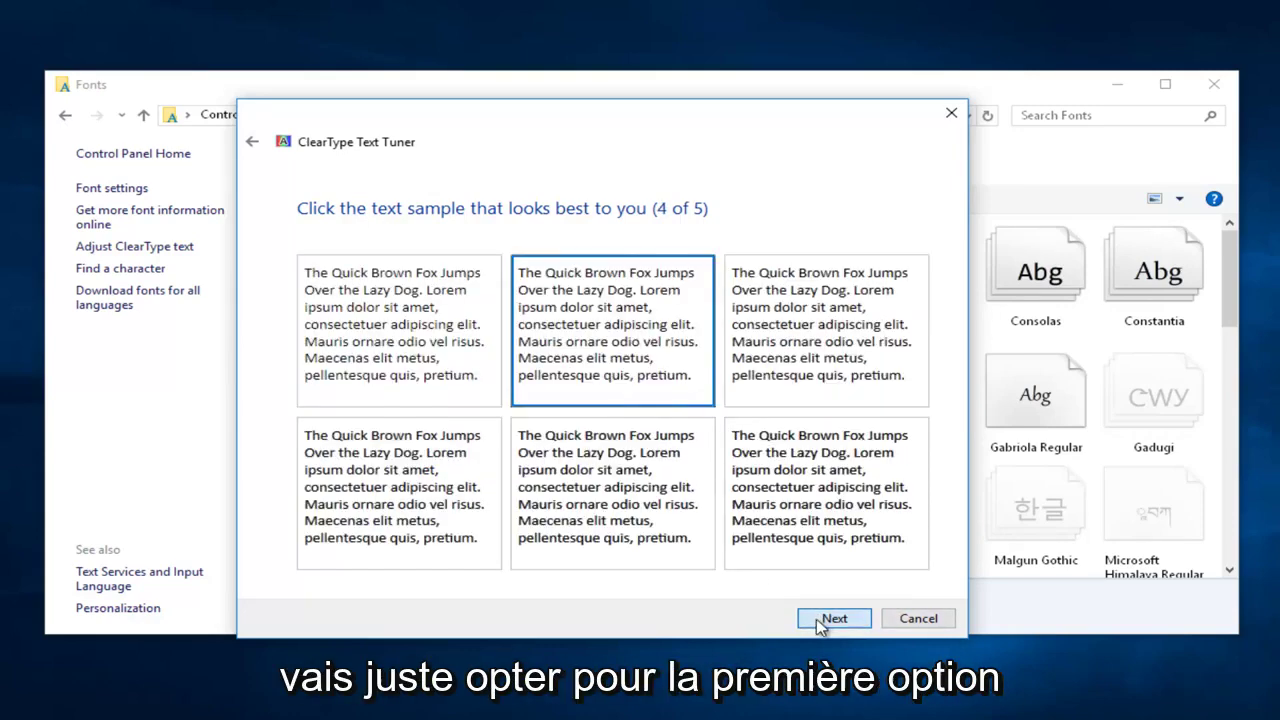
click(452, 312)
click(829, 615)
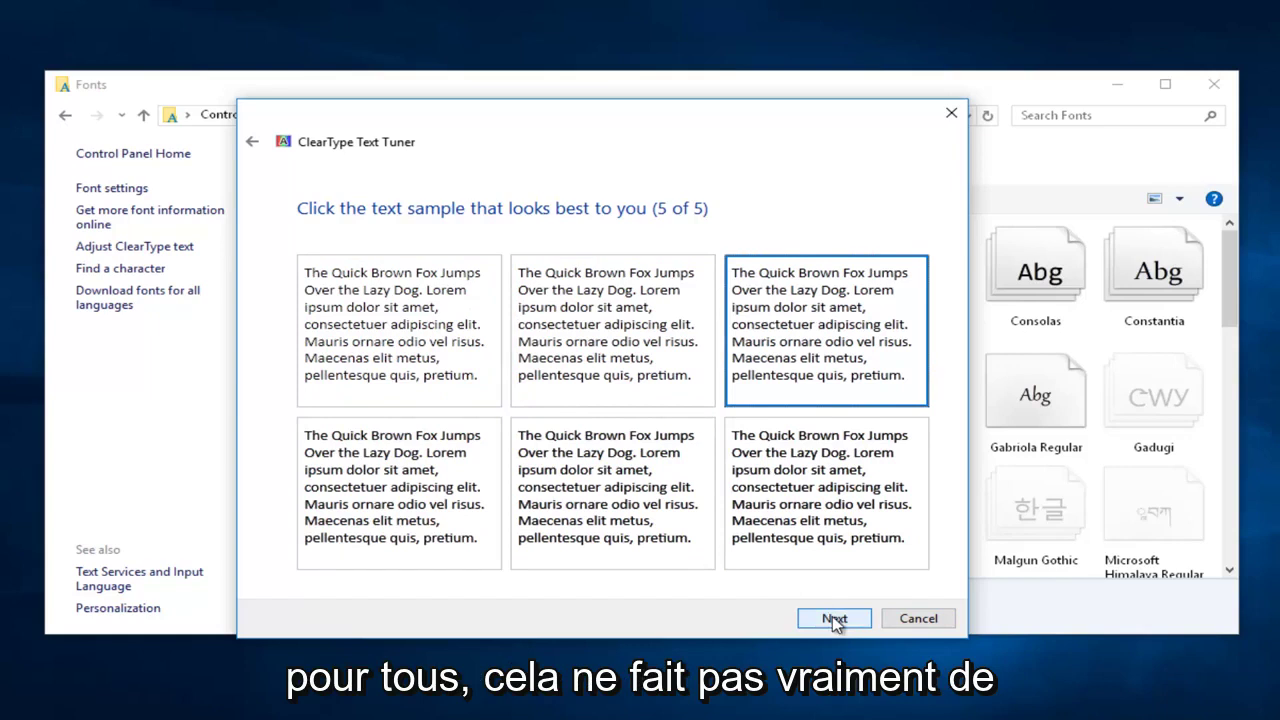
On the fifth page, compare several samples, settle on the bottom-middle one, and finish tuning
click(366, 330)
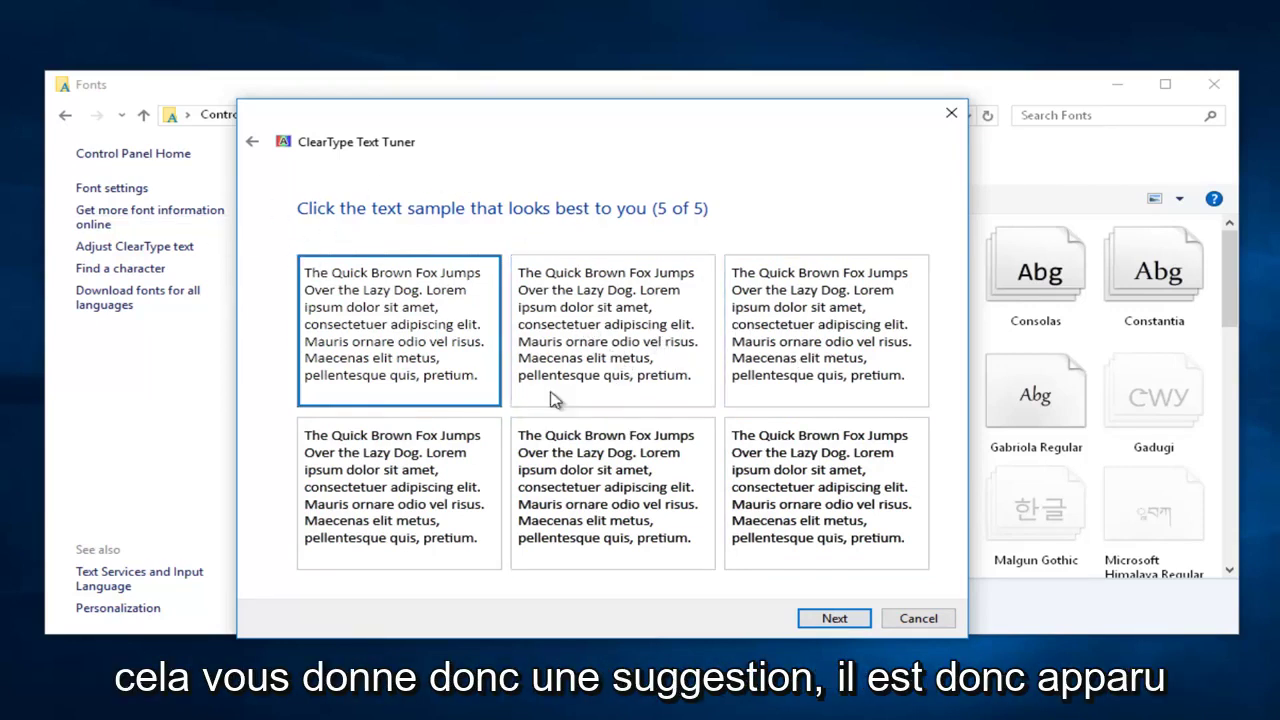
click(790, 336)
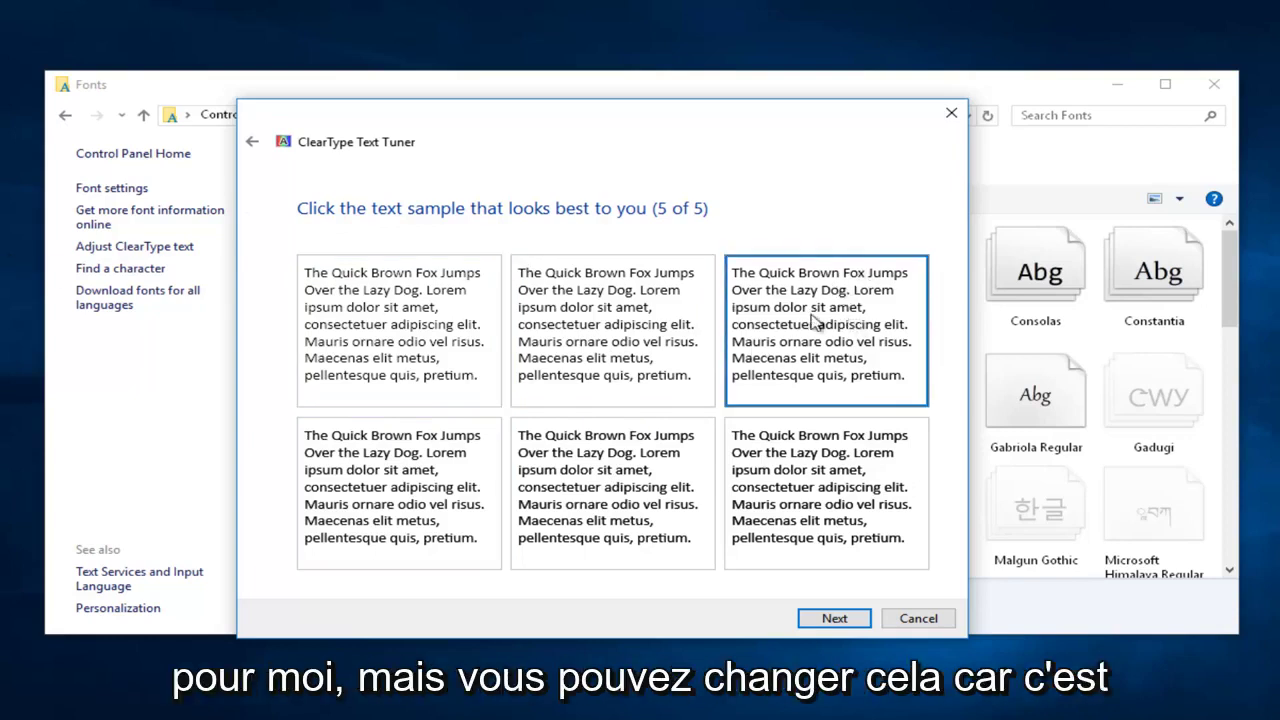
click(440, 336)
click(650, 467)
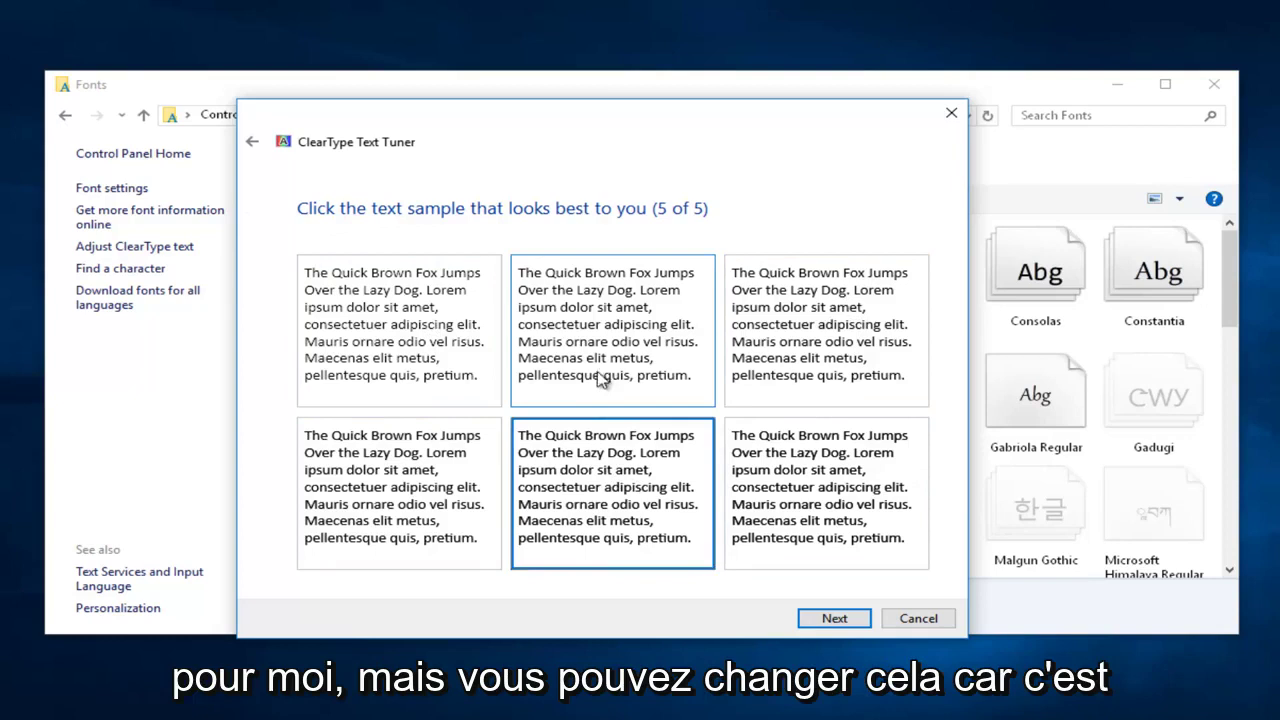
click(840, 342)
click(357, 323)
click(833, 527)
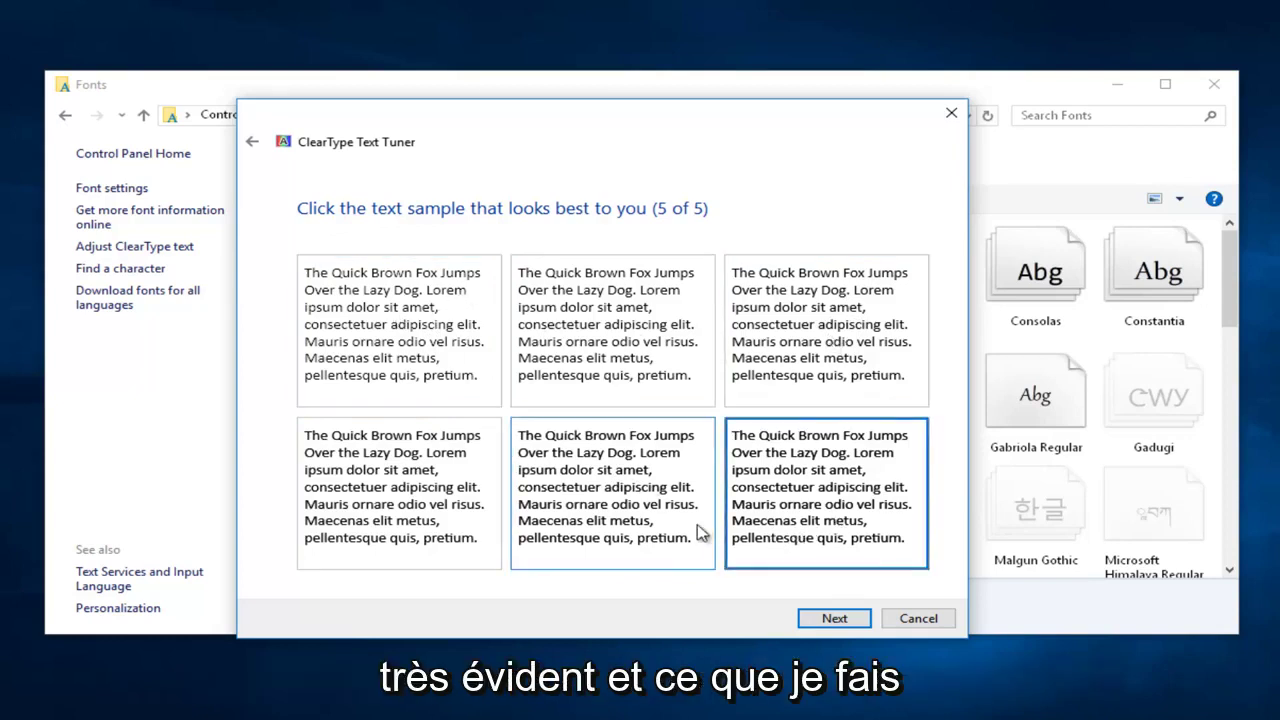
click(700, 527)
click(826, 624)
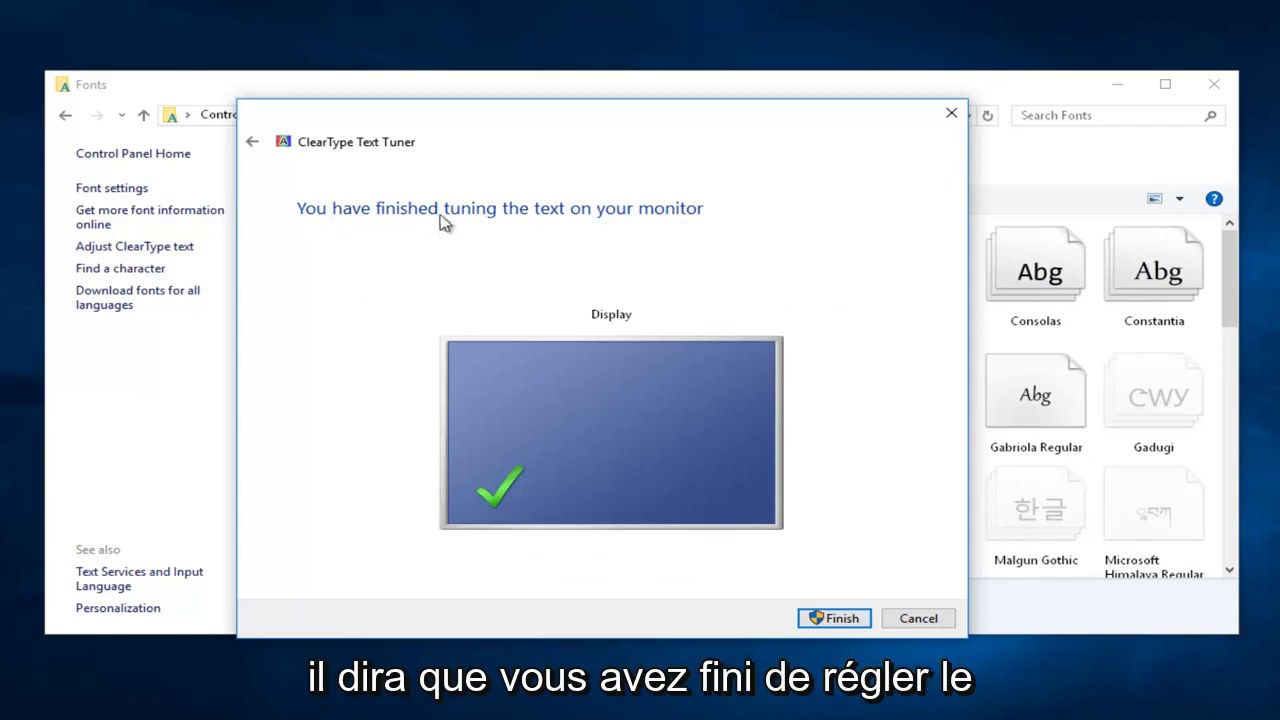
Finish the ClearType Text Tuner and close the Fonts window
click(834, 619)
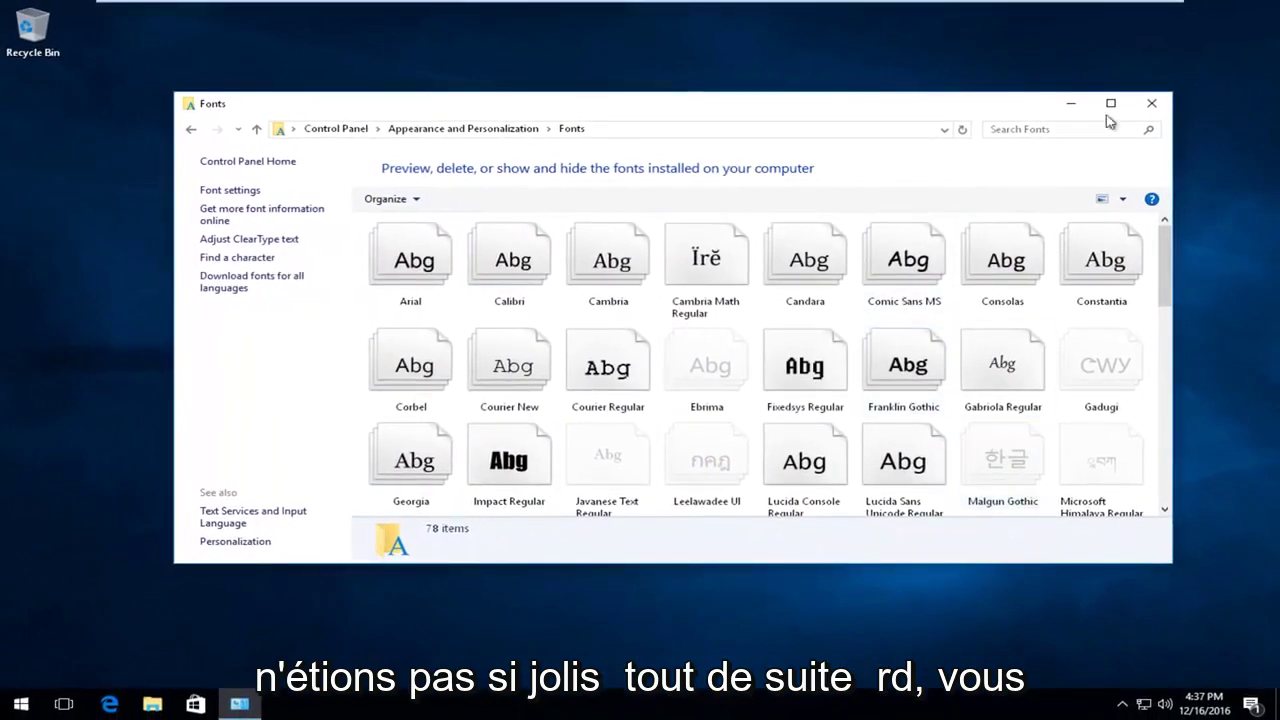
click(1150, 107)
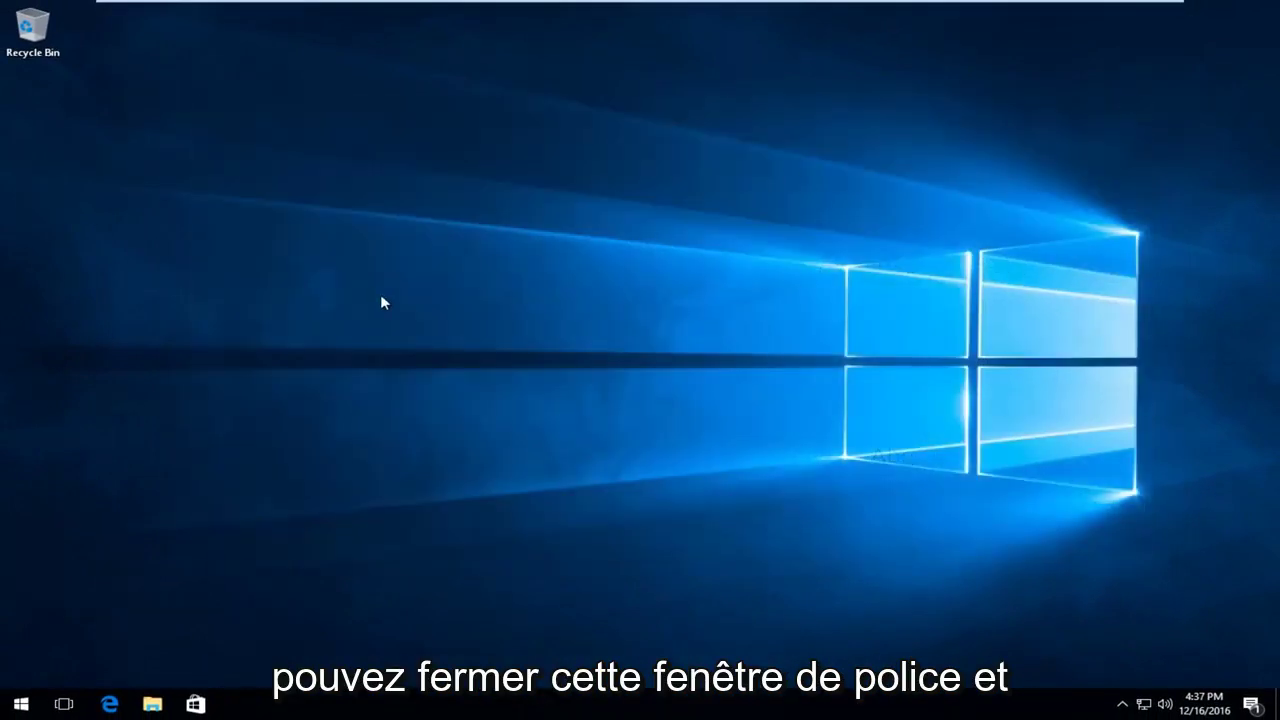